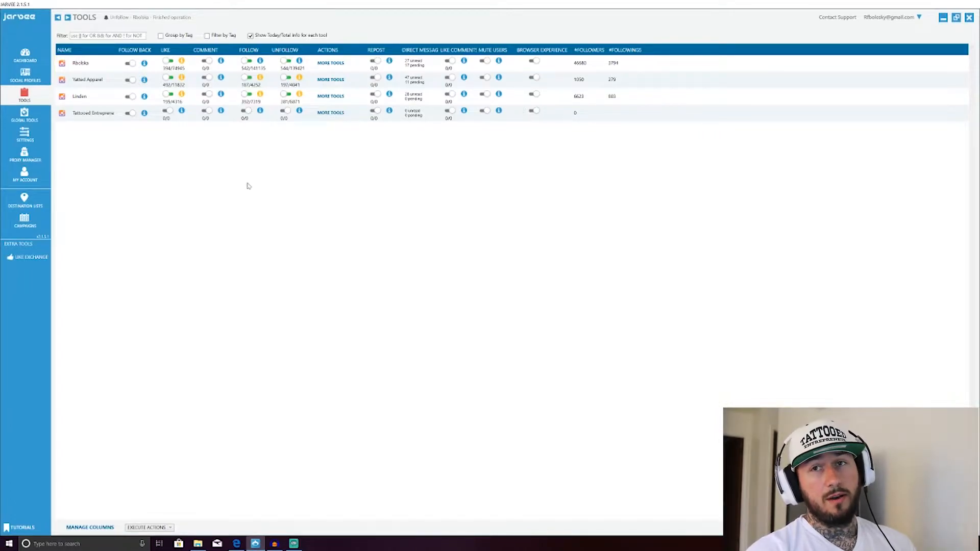
- Look over the list of social profiles and the tools overview for all accounts
{"action": "mouse_move", "coordinate": [89, 114]}
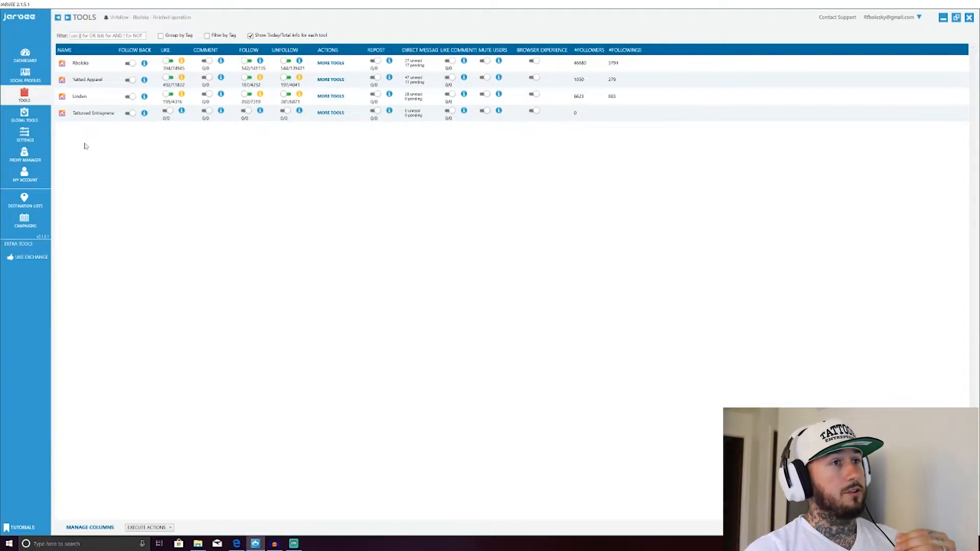
{"action": "left_click", "coordinate": [27, 78]}
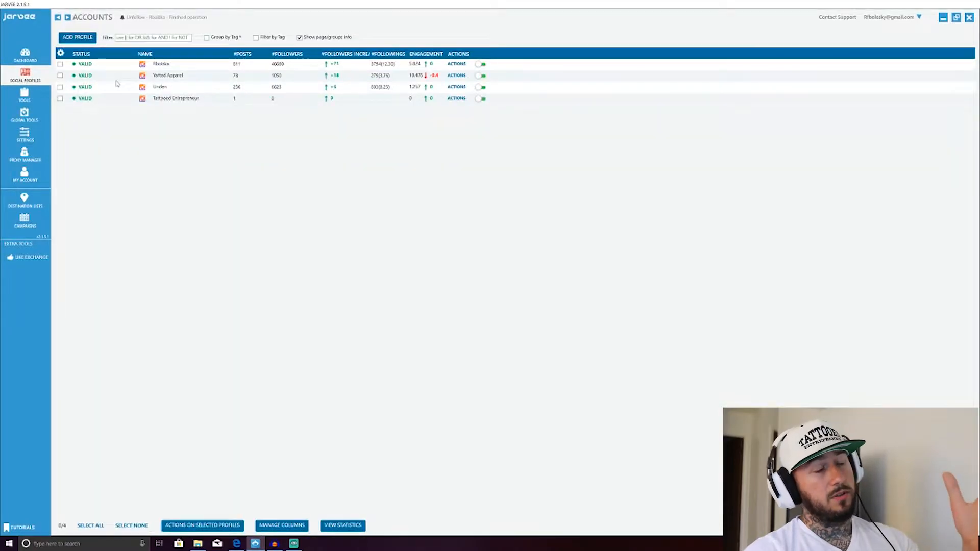
{"action": "left_click", "coordinate": [28, 97]}
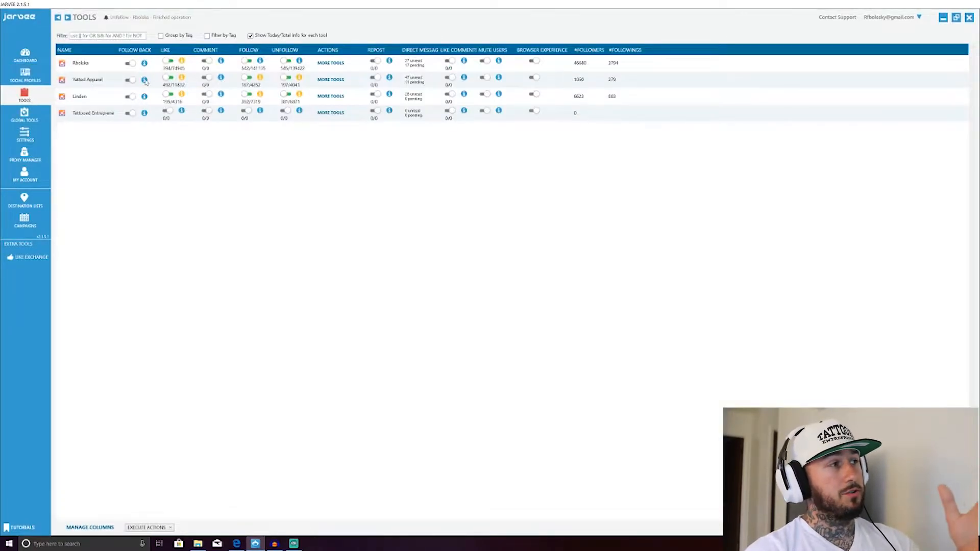
{"action": "mouse_move", "coordinate": [163, 63]}
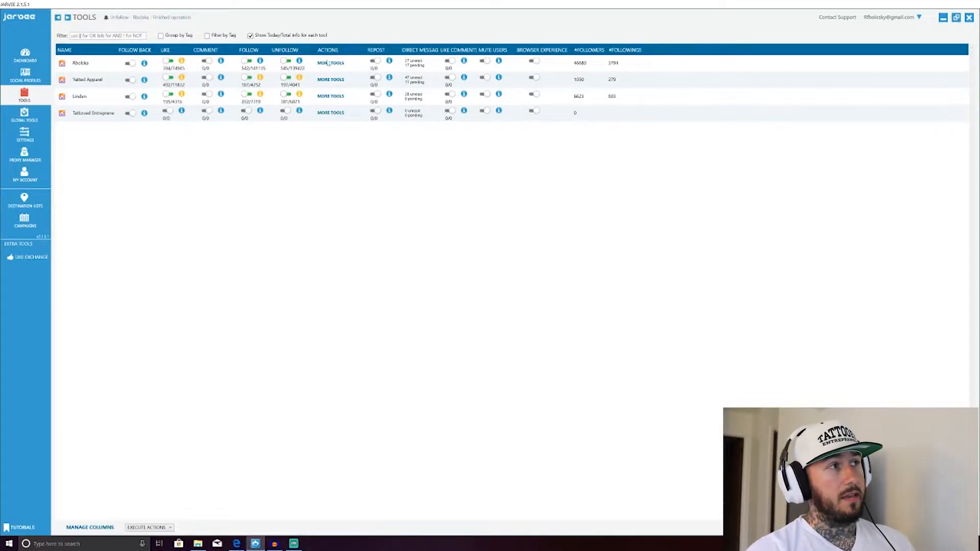
- Open the Tattooed Entrepreneur profile and examine its advanced settings, including nightmode and the embedded browser options
{"action": "left_click", "coordinate": [19, 78]}
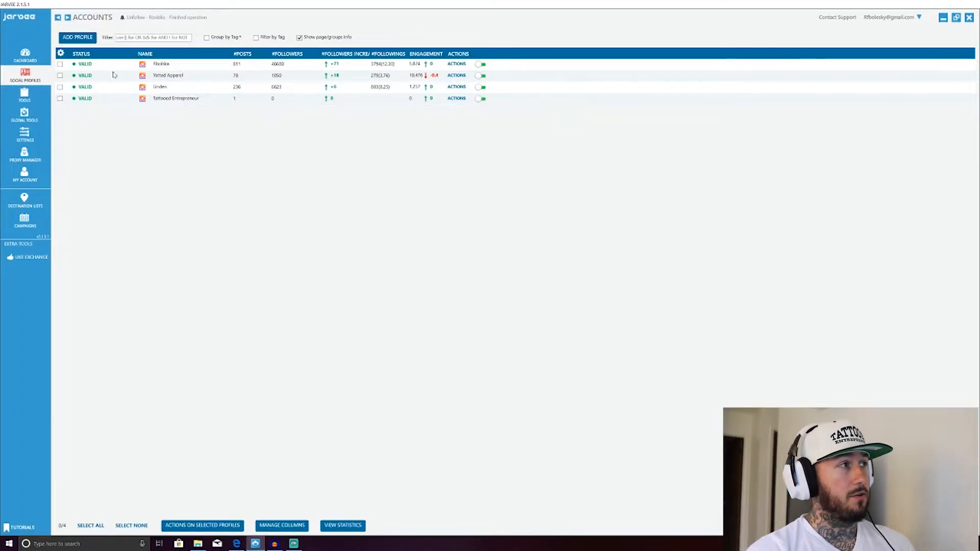
{"action": "double_click", "coordinate": [176, 98]}
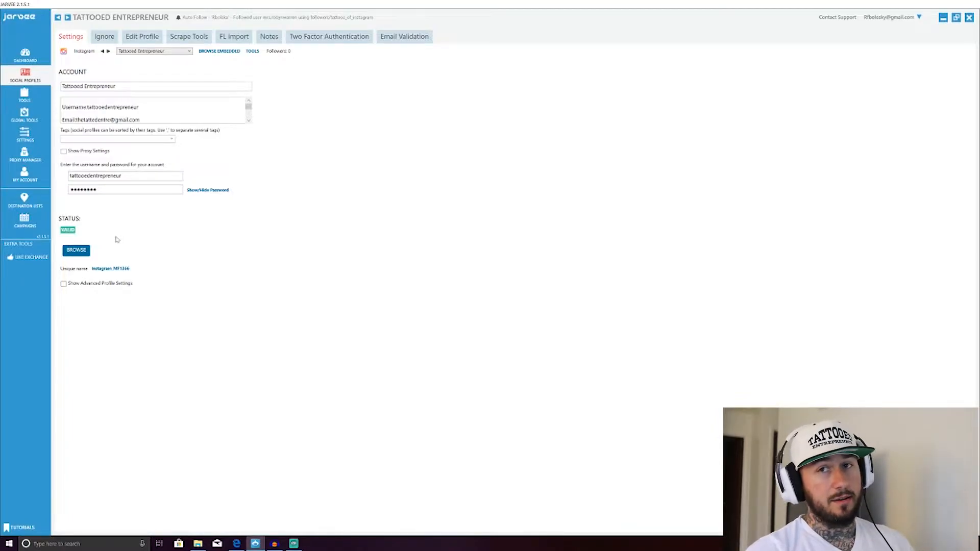
{"action": "left_click", "coordinate": [63, 284]}
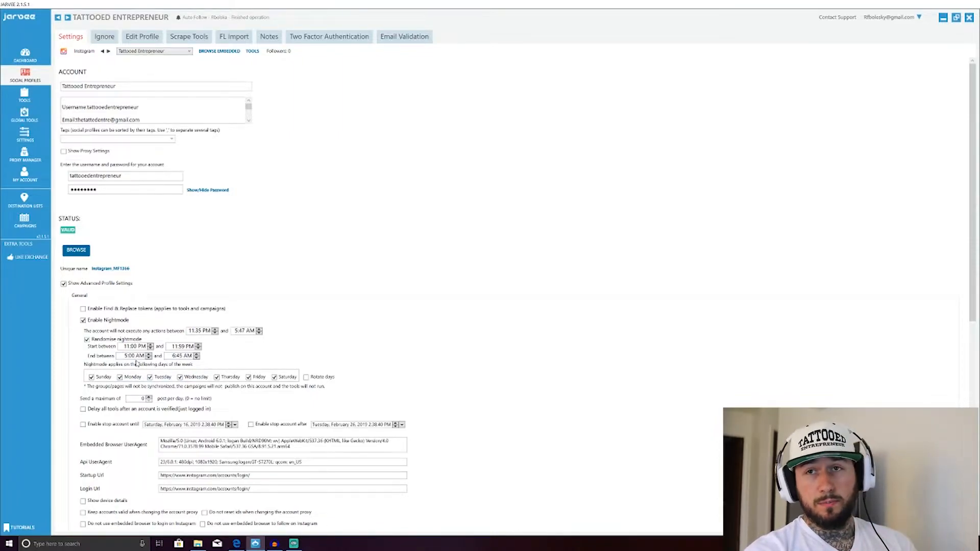
{"action": "scroll", "coordinate": [335, 388], "scroll_direction": "down", "scroll_amount": 5}
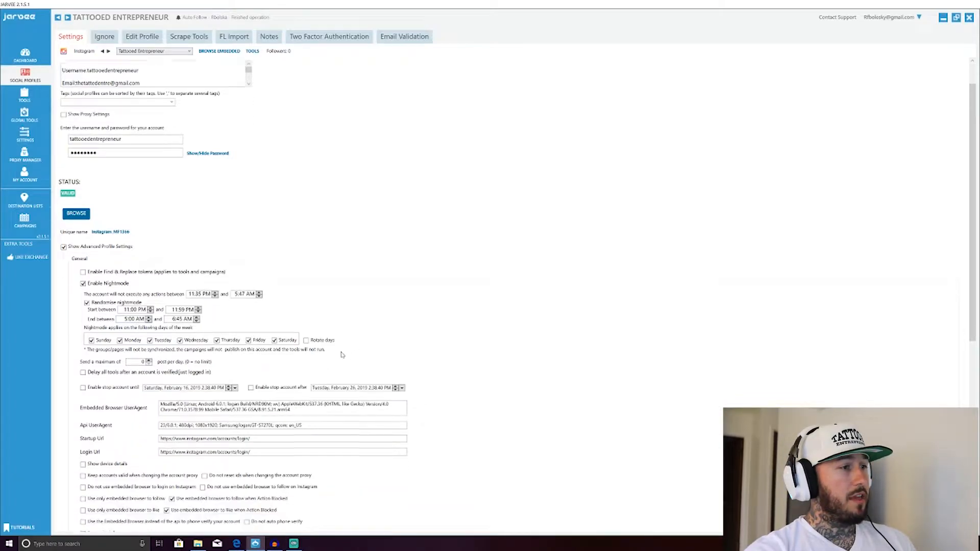
{"action": "scroll", "coordinate": [335, 429], "scroll_direction": "down", "scroll_amount": 1}
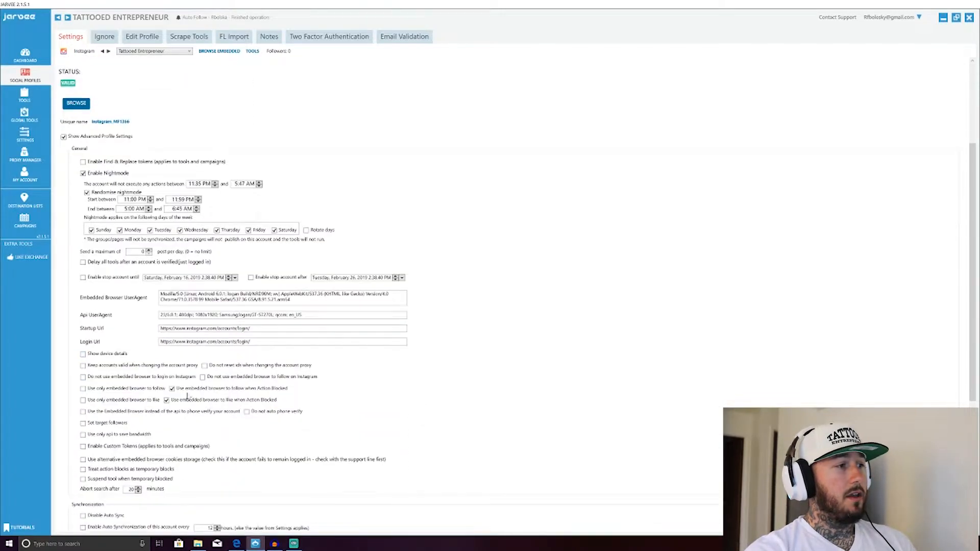
{"action": "mouse_move", "coordinate": [181, 396]}
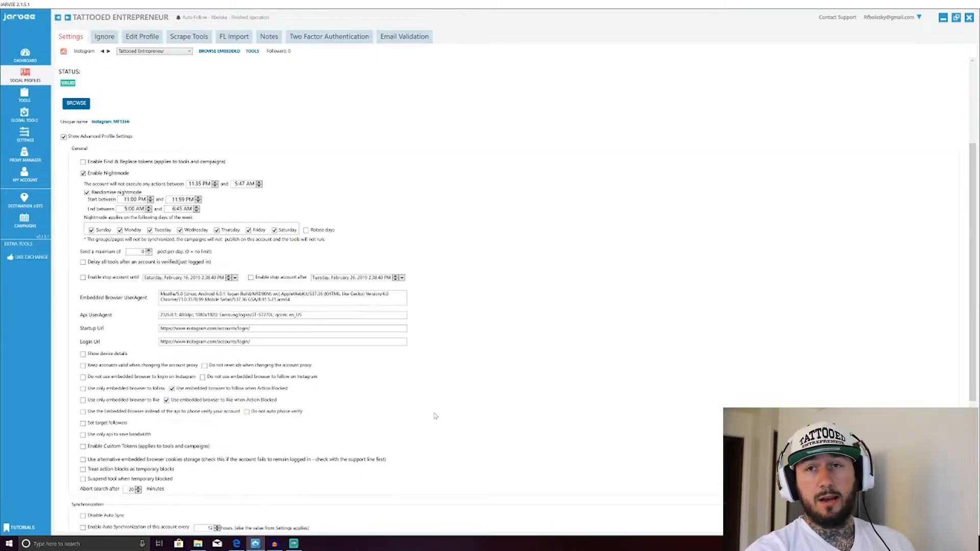
{"action": "scroll", "coordinate": [434, 416], "scroll_direction": "down", "scroll_amount": 3}
{"action": "scroll", "coordinate": [433, 416], "scroll_direction": "up", "scroll_amount": 10}
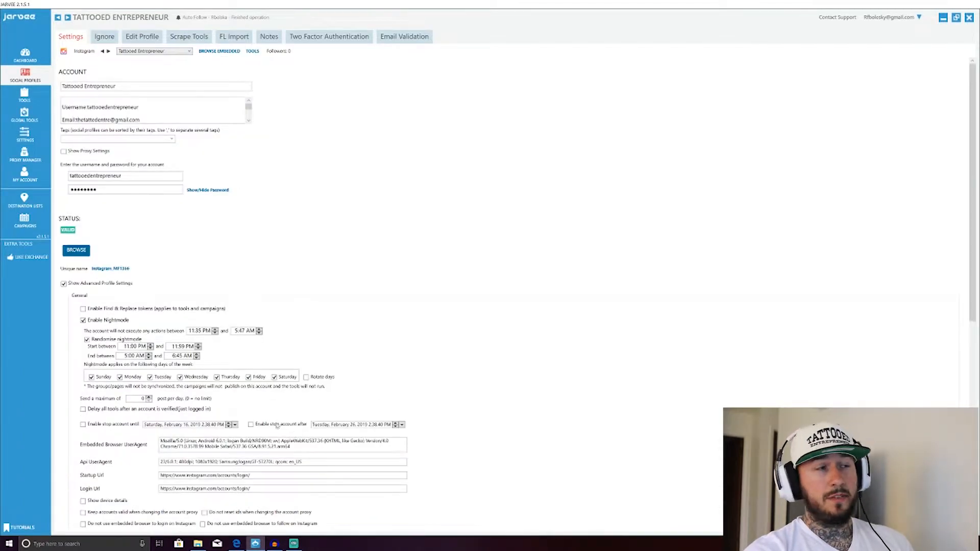
{"action": "left_click", "coordinate": [63, 284]}
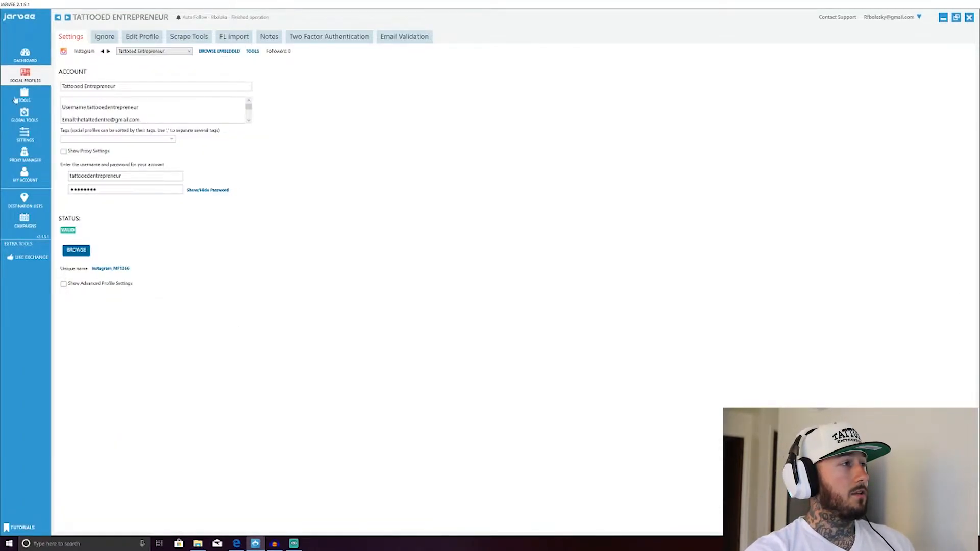
- Open the tools of the Tattooed Entrepreneur account and check which tool tabs are enabled
{"action": "left_click", "coordinate": [27, 98]}
{"action": "mouse_move", "coordinate": [89, 117]}
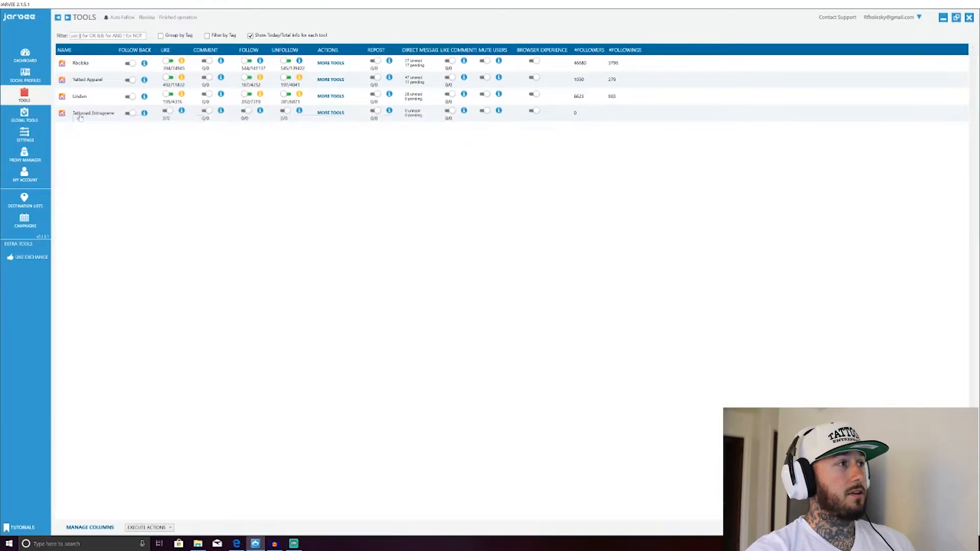
{"action": "double_click", "coordinate": [89, 117]}
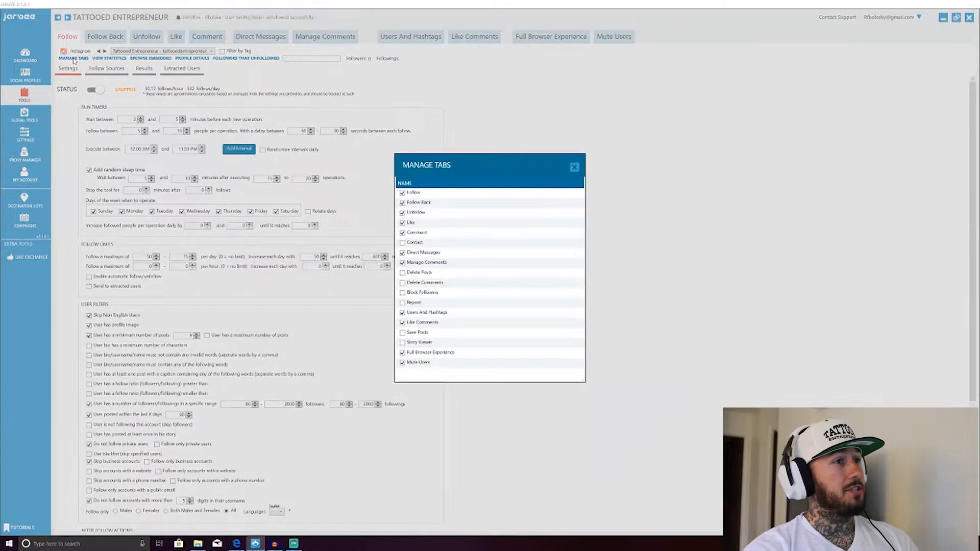
{"action": "left_click", "coordinate": [73, 59]}
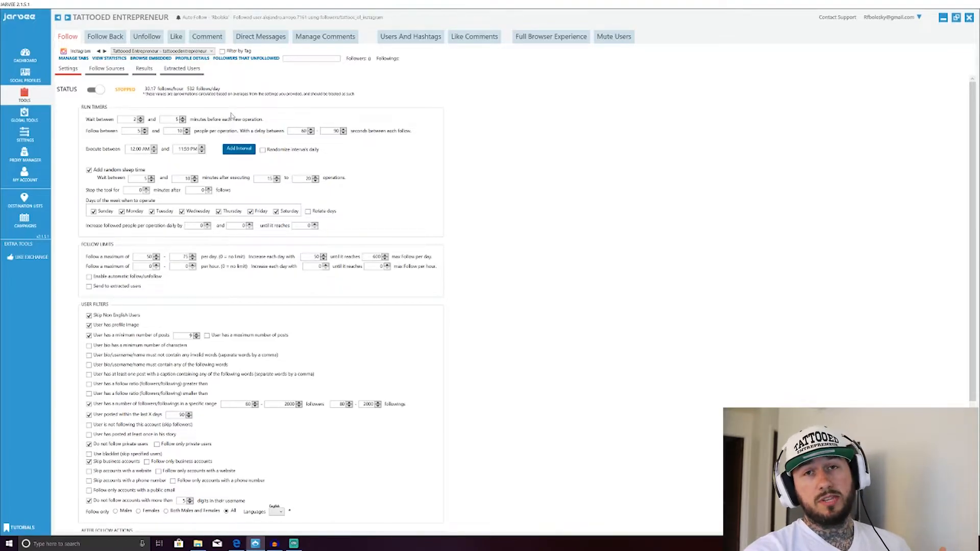
- Set the minimum wait before each like in the Follow tool's after-follow actions to 30 seconds
{"action": "scroll", "coordinate": [504, 267], "scroll_direction": "down", "scroll_amount": 2}
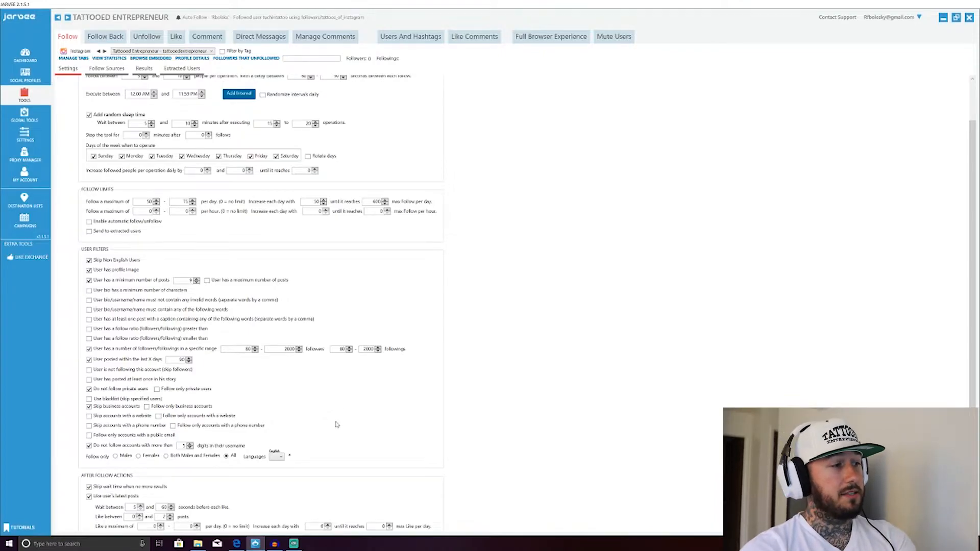
{"action": "scroll", "coordinate": [337, 424], "scroll_direction": "down", "scroll_amount": 3}
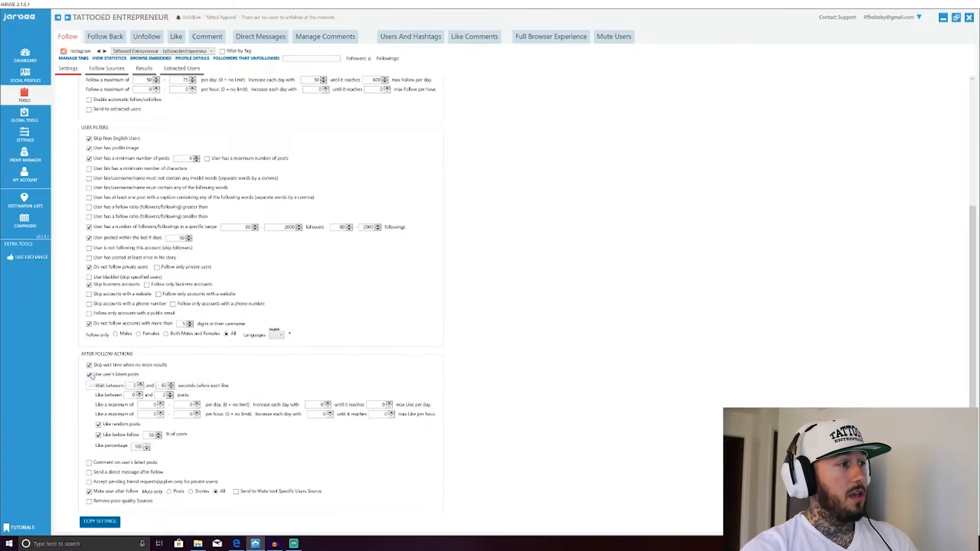
{"action": "double_click", "coordinate": [136, 386]}
{"action": "type", "text": "30"}
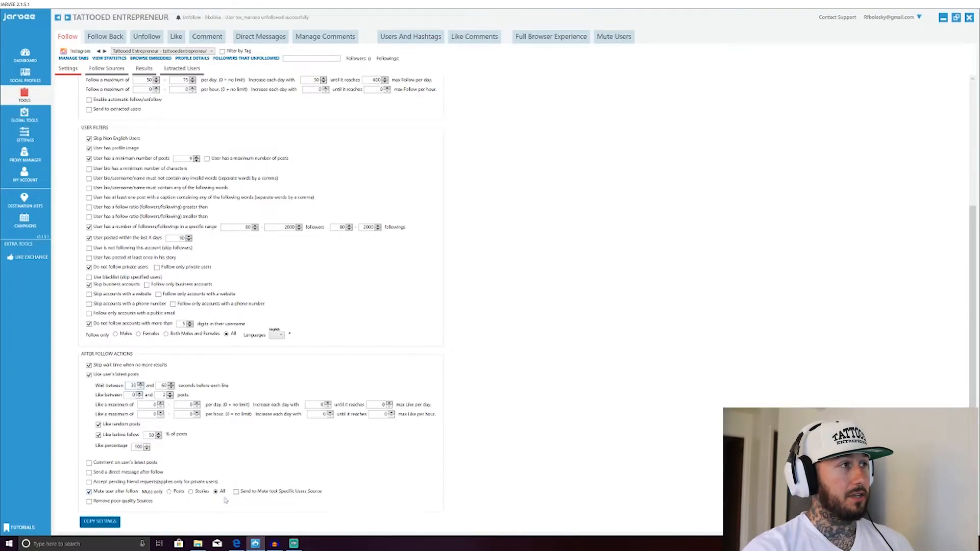
{"action": "scroll", "coordinate": [424, 467], "scroll_direction": "up", "scroll_amount": 2}
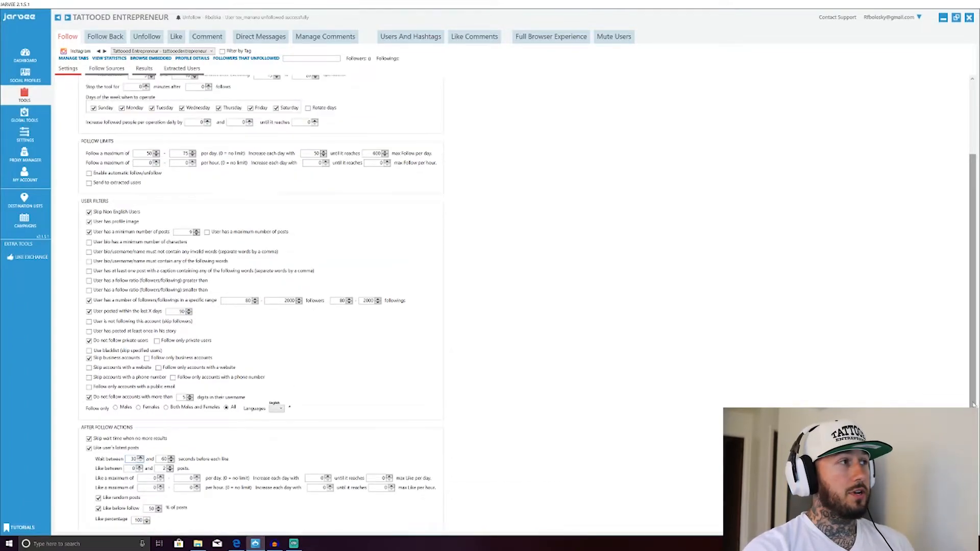
{"action": "scroll", "coordinate": [954, 251], "scroll_direction": "up", "scroll_amount": 3}
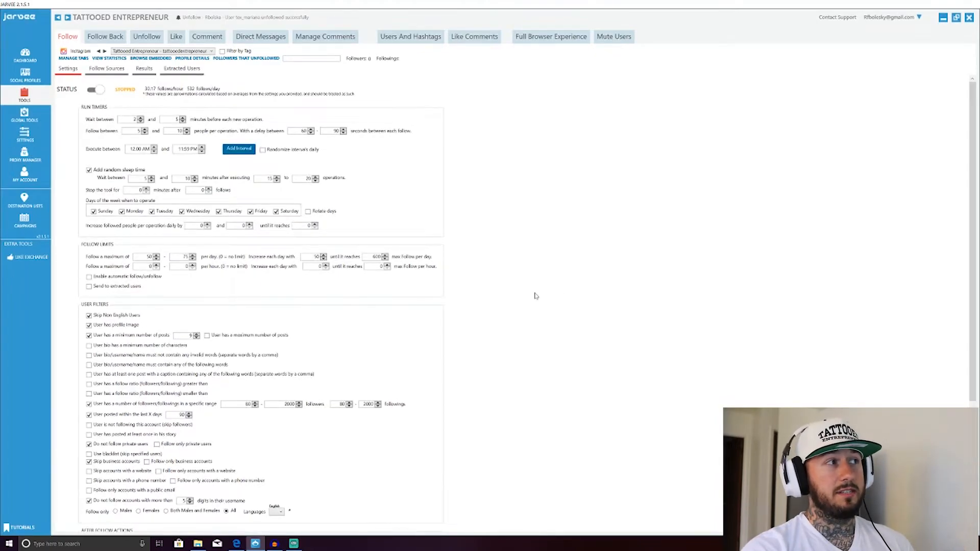
- Examine the follow sources, including followers of target accounts and users who interacted with posts on target accounts
{"action": "left_click", "coordinate": [102, 68]}
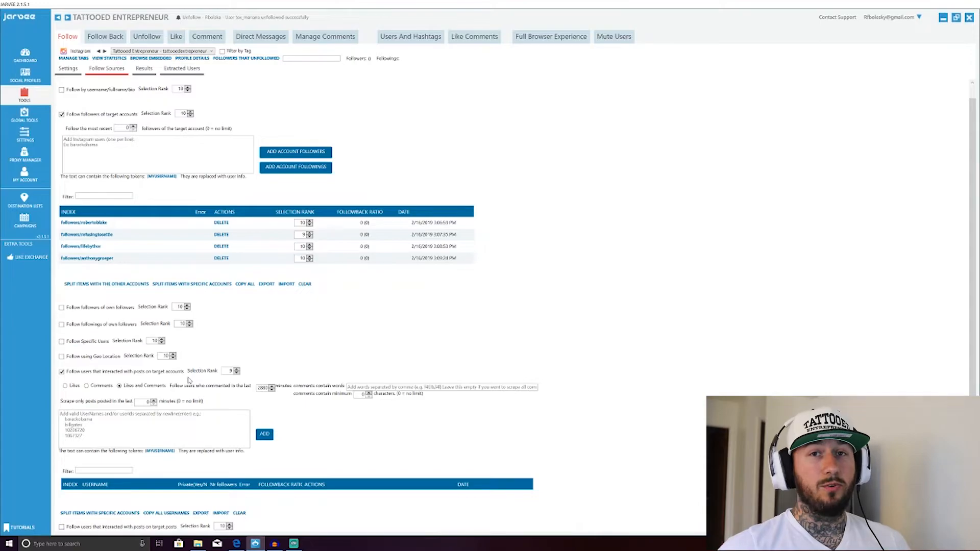
{"action": "scroll", "coordinate": [225, 314], "scroll_direction": "up", "scroll_amount": 1}
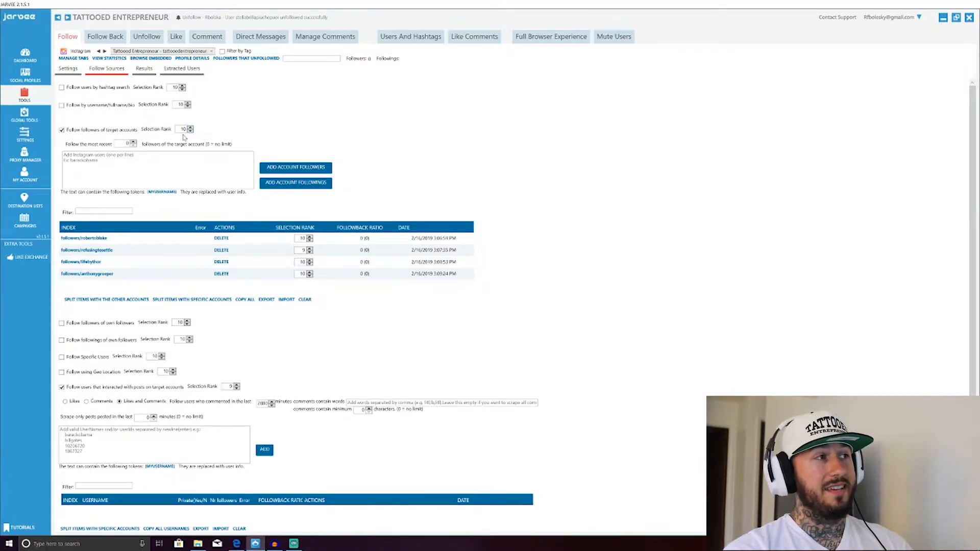
{"action": "scroll", "coordinate": [185, 137], "scroll_direction": "down", "scroll_amount": 1}
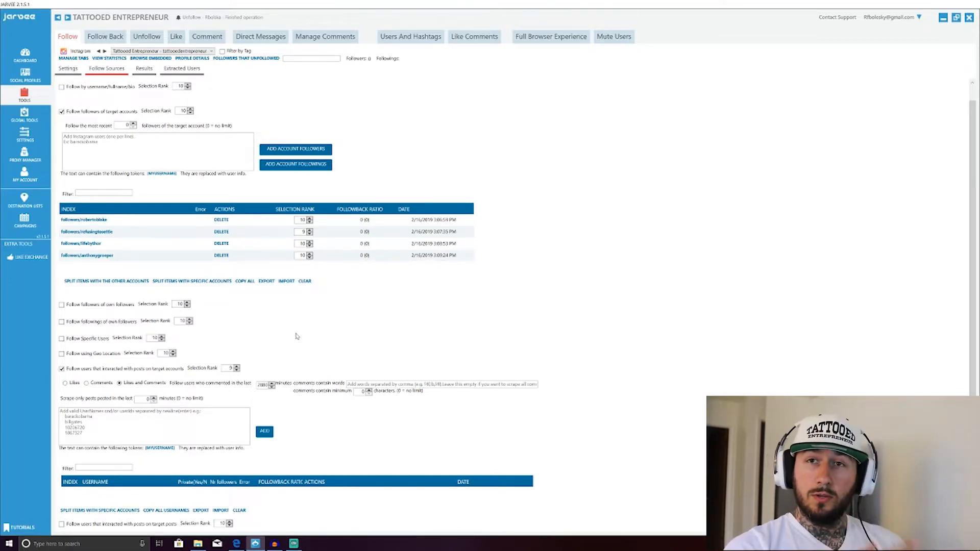
- Switch the Unfollow tool on and back off, and do the same with the Follow tool
{"action": "left_click", "coordinate": [145, 43]}
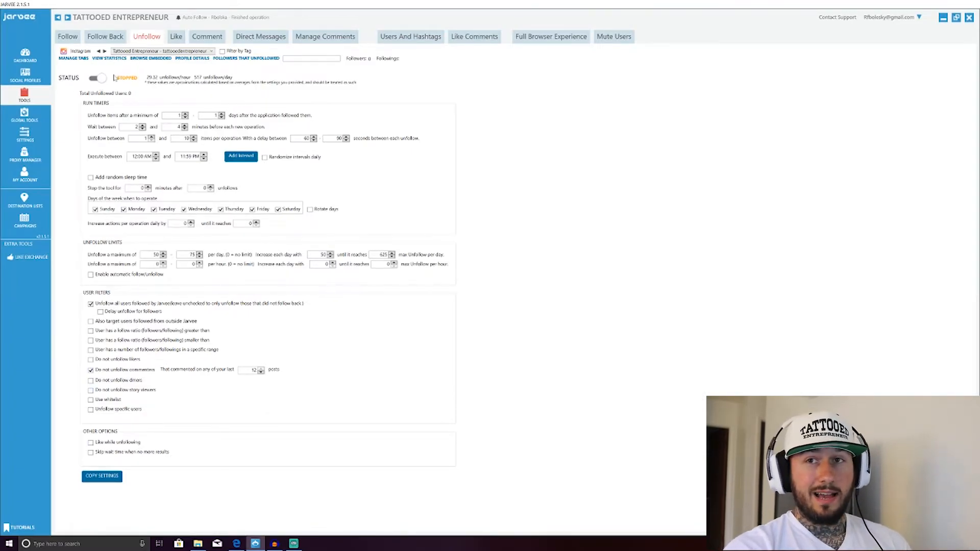
{"action": "left_click", "coordinate": [100, 78]}
{"action": "left_click", "coordinate": [100, 78]}
{"action": "left_click", "coordinate": [72, 37]}
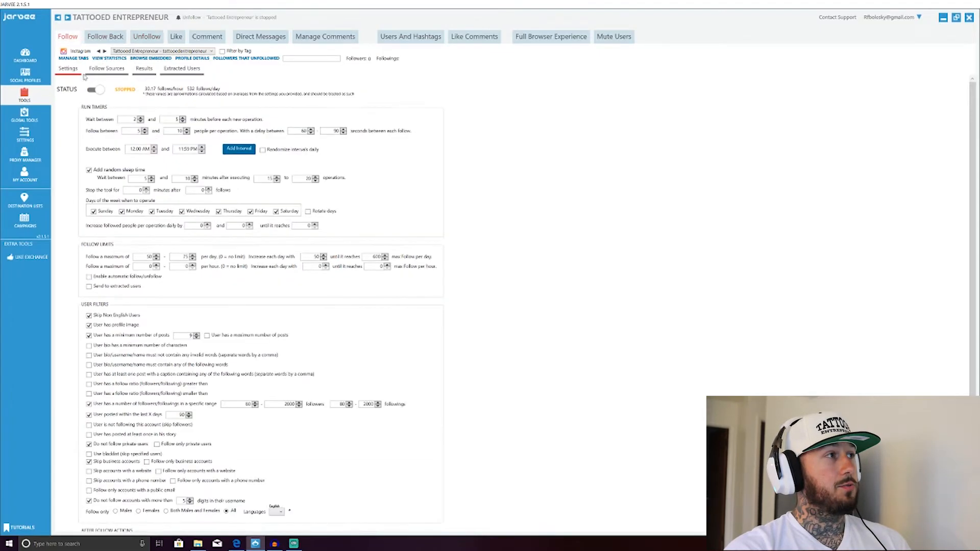
{"action": "left_click", "coordinate": [102, 90]}
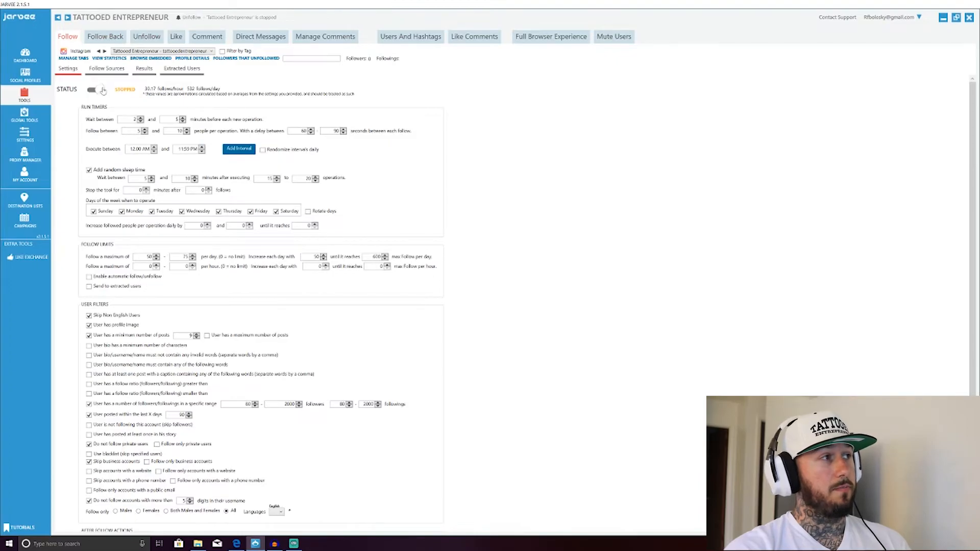
{"action": "left_click", "coordinate": [96, 91]}
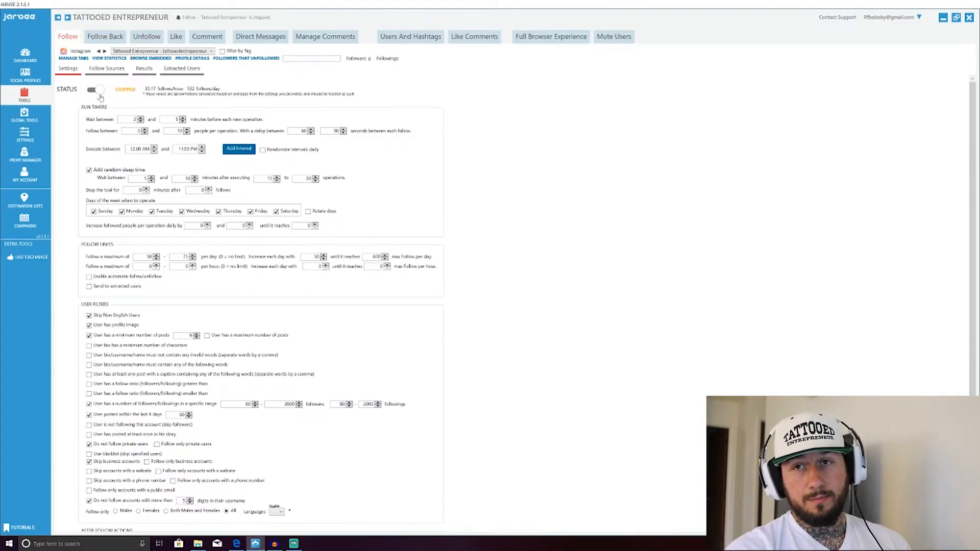
- Examine the Like tool's run timers, limits, user and post filters, after-like actions and sources
{"action": "left_click", "coordinate": [176, 38]}
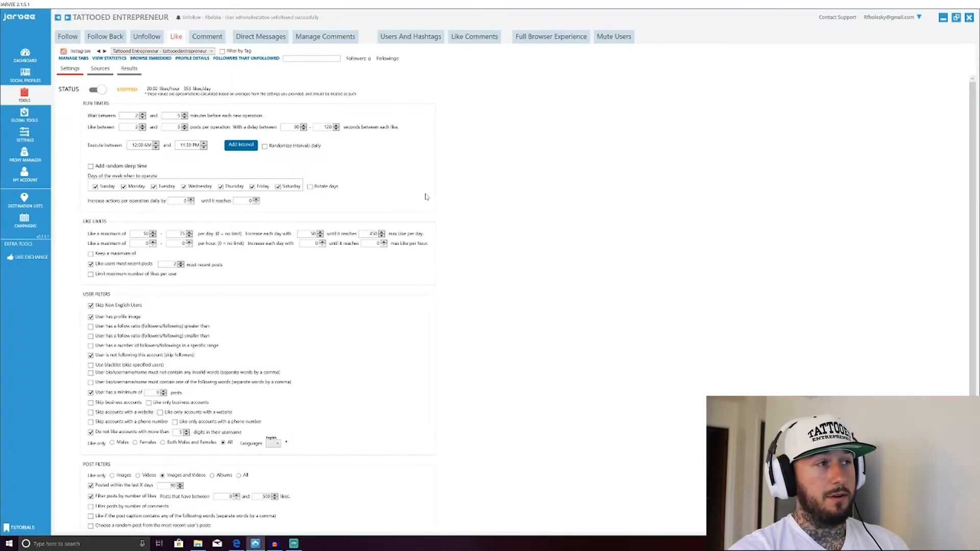
{"action": "scroll", "coordinate": [397, 307], "scroll_direction": "down", "scroll_amount": 1}
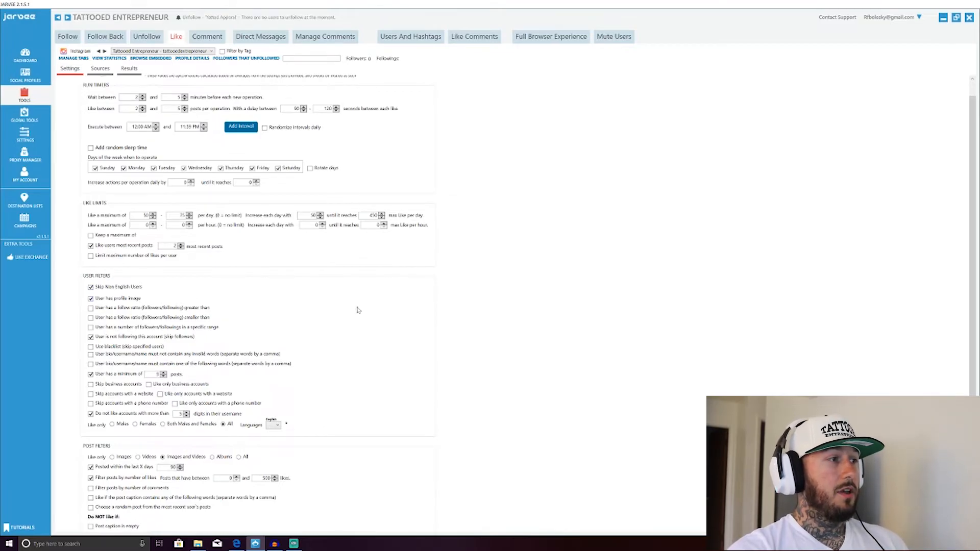
{"action": "scroll", "coordinate": [206, 342], "scroll_direction": "down", "scroll_amount": 1}
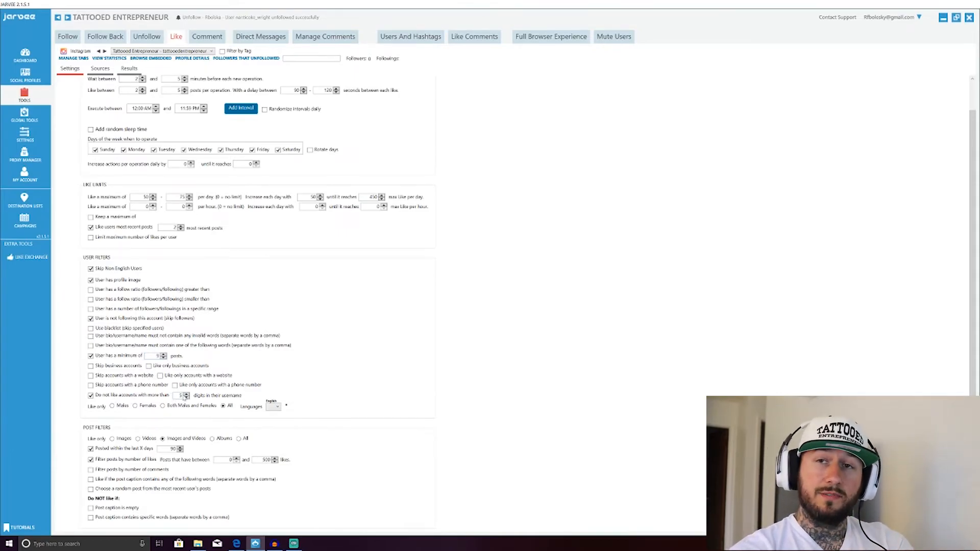
{"action": "scroll", "coordinate": [240, 402], "scroll_direction": "down", "scroll_amount": 2}
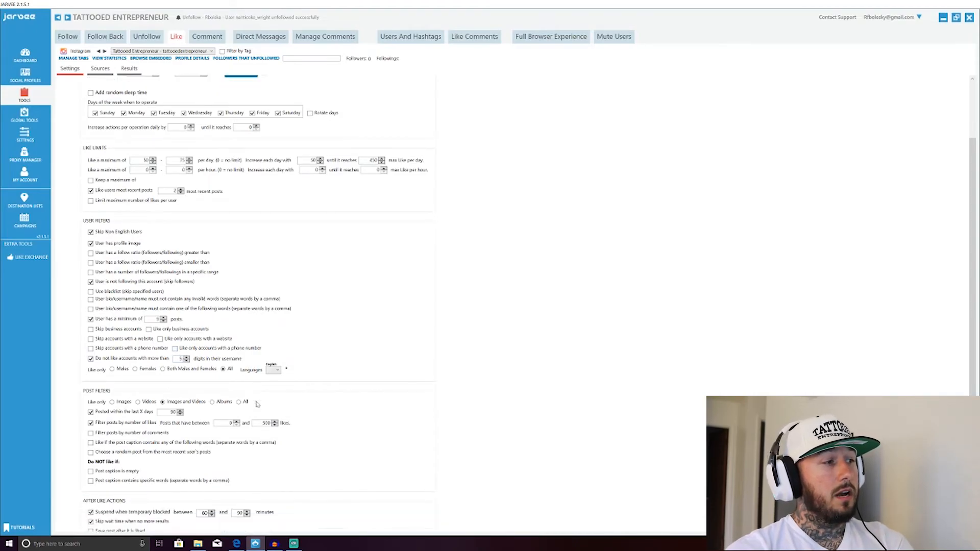
{"action": "scroll", "coordinate": [112, 412], "scroll_direction": "down", "scroll_amount": 1}
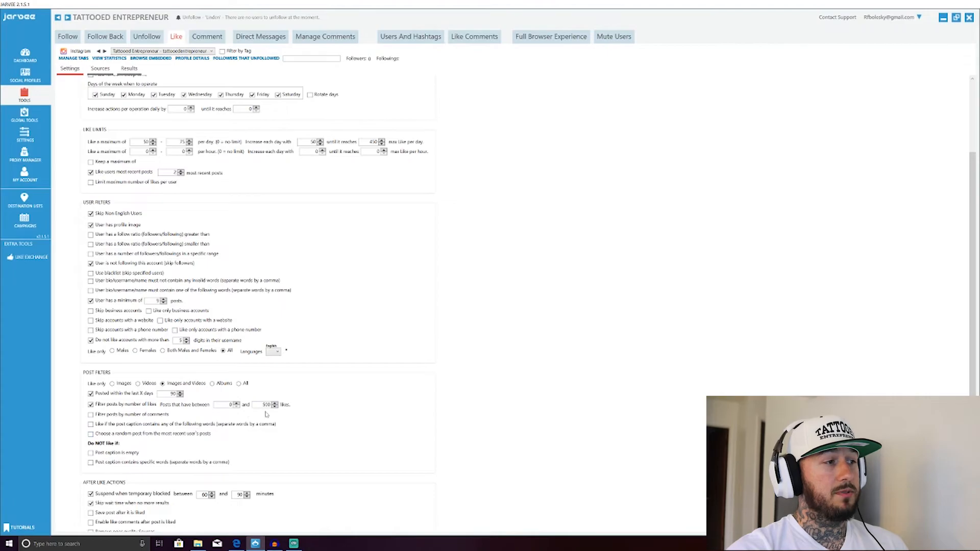
{"action": "scroll", "coordinate": [317, 396], "scroll_direction": "down", "scroll_amount": 1}
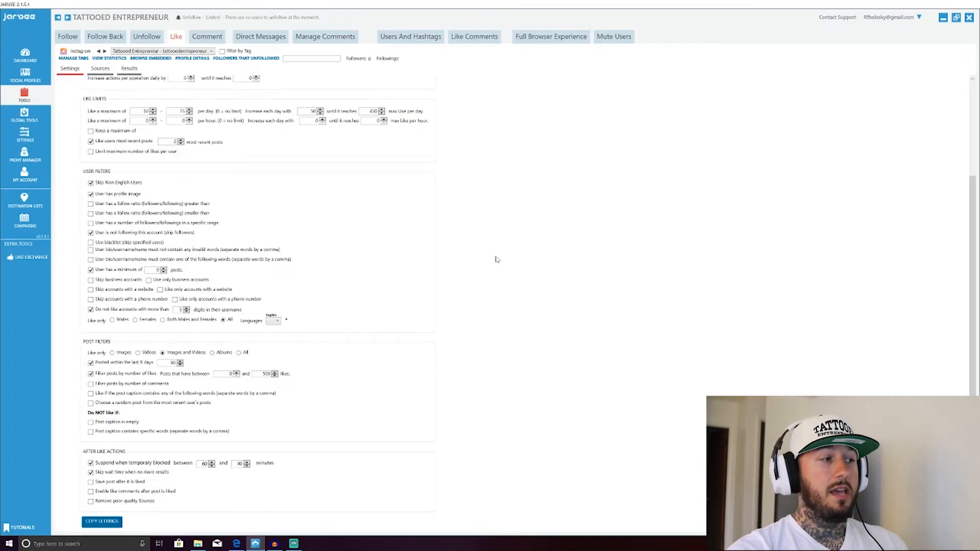
{"action": "scroll", "coordinate": [357, 275], "scroll_direction": "up", "scroll_amount": 1}
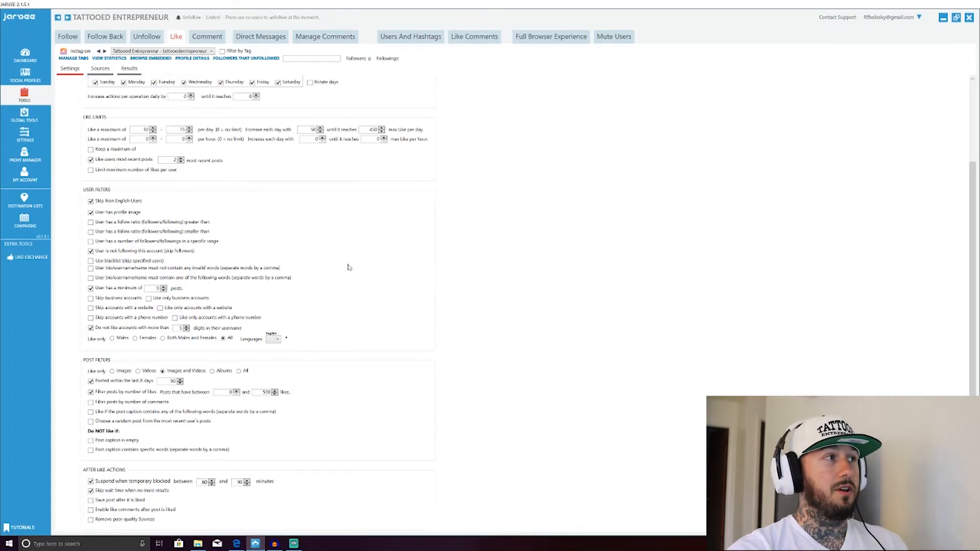
{"action": "left_click", "coordinate": [98, 69]}
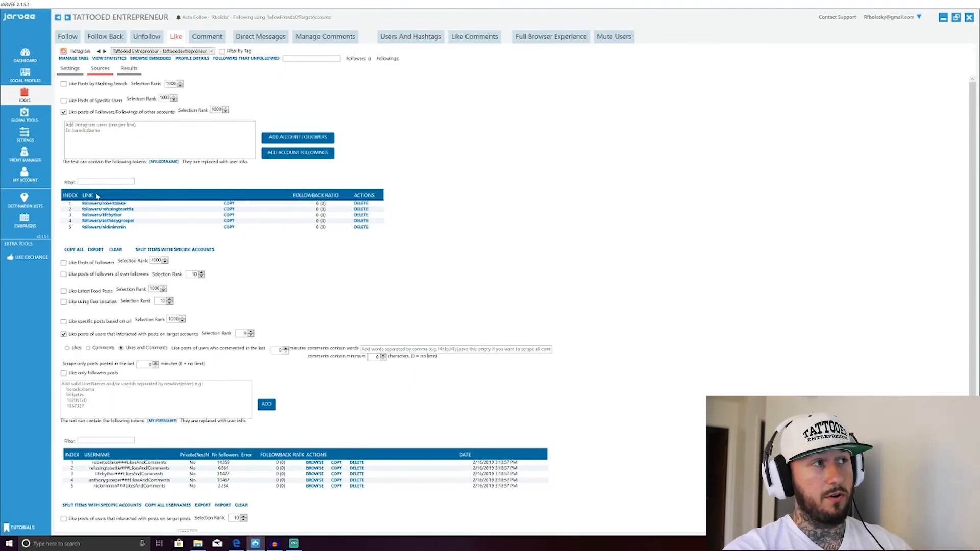
- Check the first account's daily and total follow, unfollow and like counts in the tools overview
{"action": "left_click", "coordinate": [24, 77]}
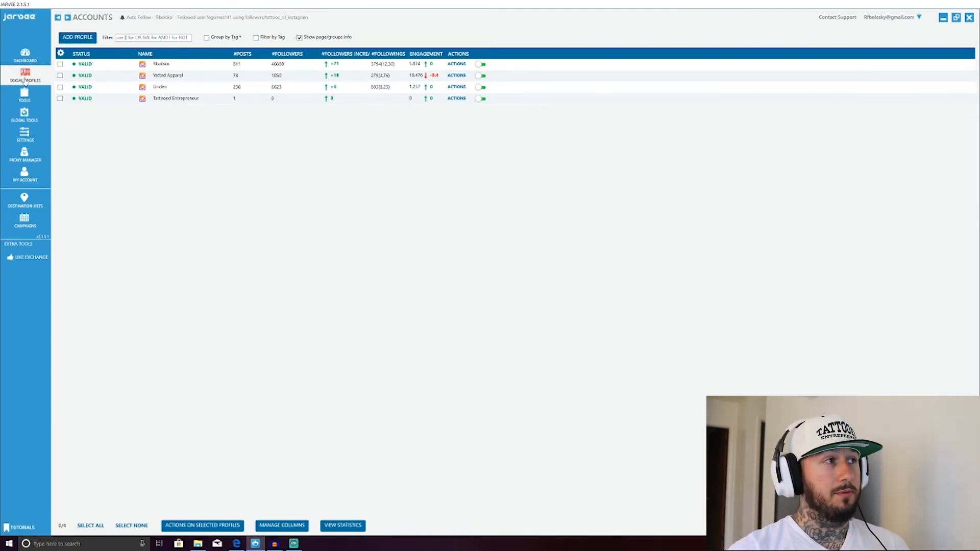
{"action": "left_click", "coordinate": [24, 95]}
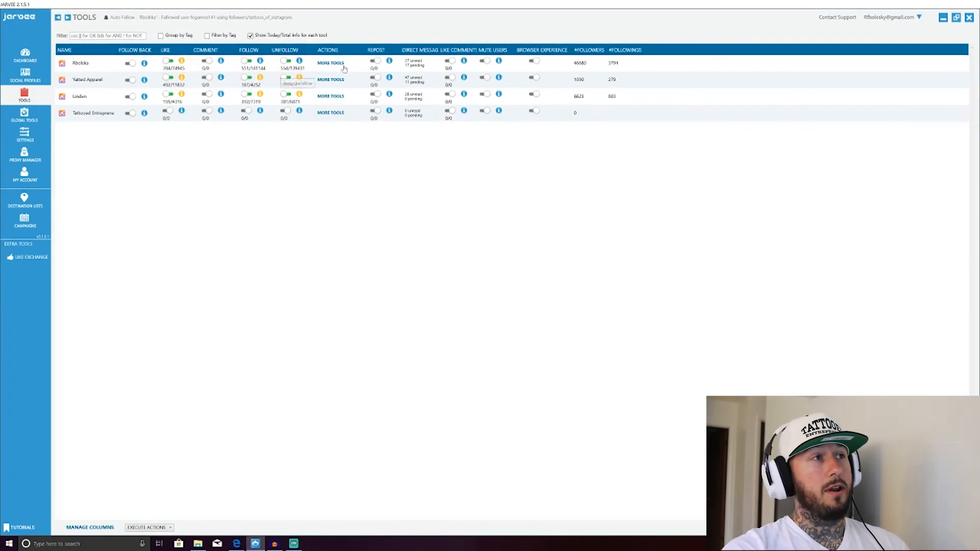
{"action": "mouse_move", "coordinate": [257, 71]}
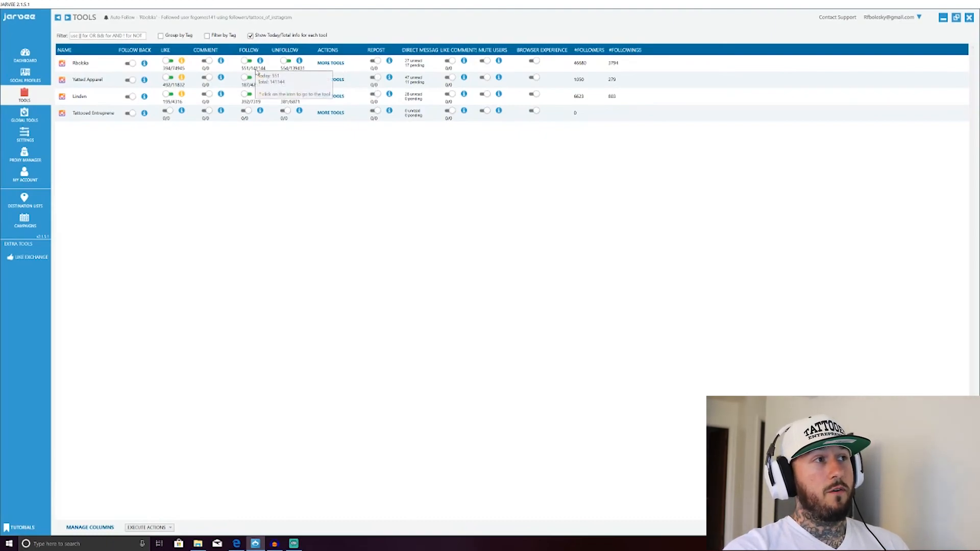
{"action": "mouse_move", "coordinate": [290, 70]}
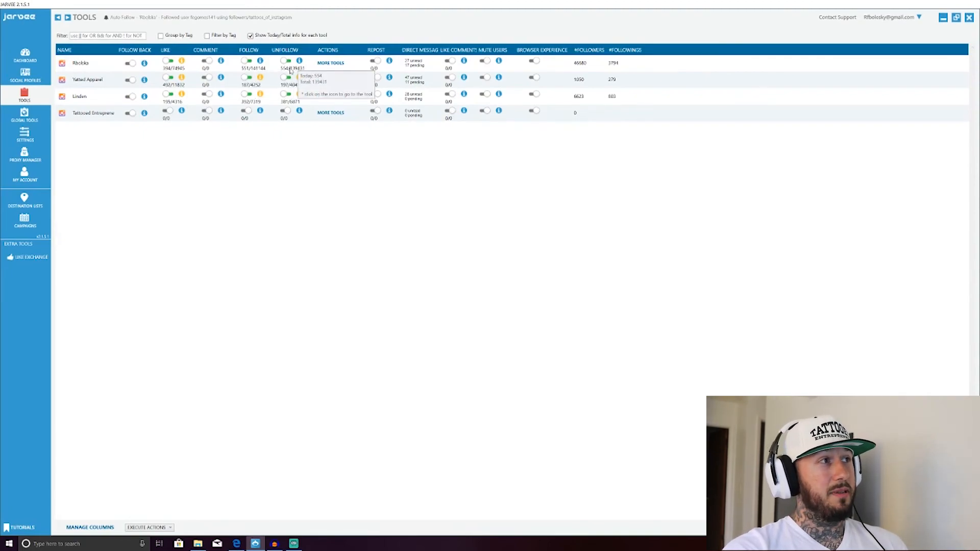
{"action": "mouse_move", "coordinate": [179, 73]}
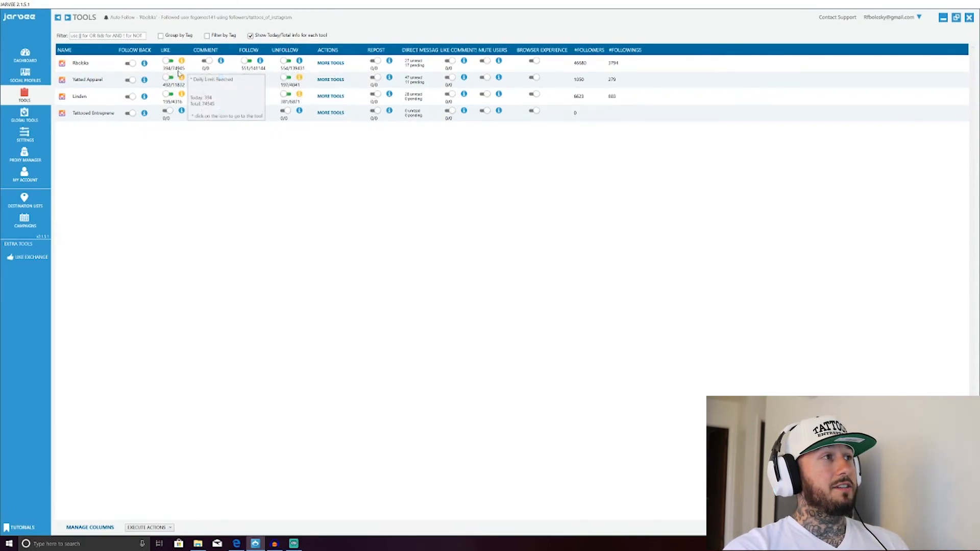